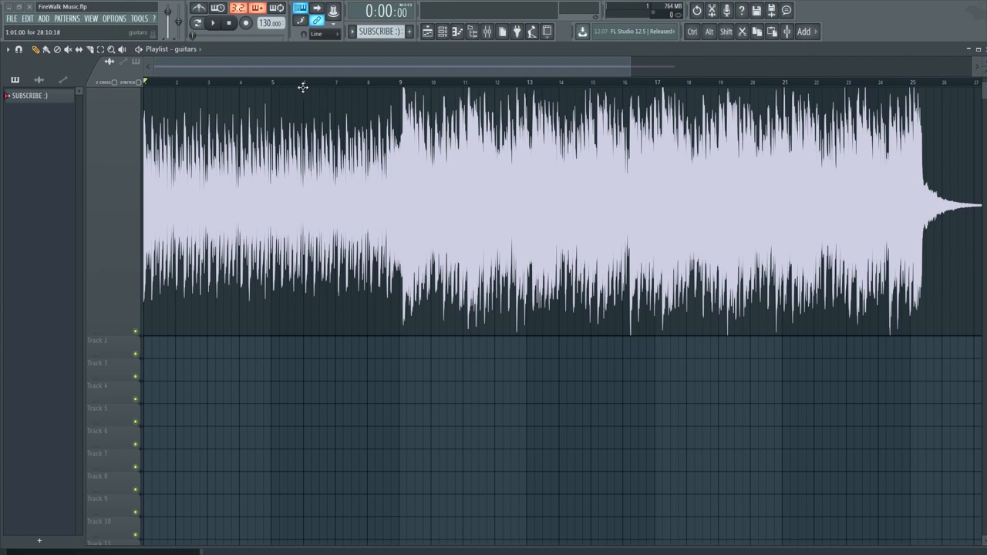
pyautogui.scroll(2, 306, 86)
pyautogui.scroll(2, 306, 85)
pyautogui.scroll(4, 307, 85)
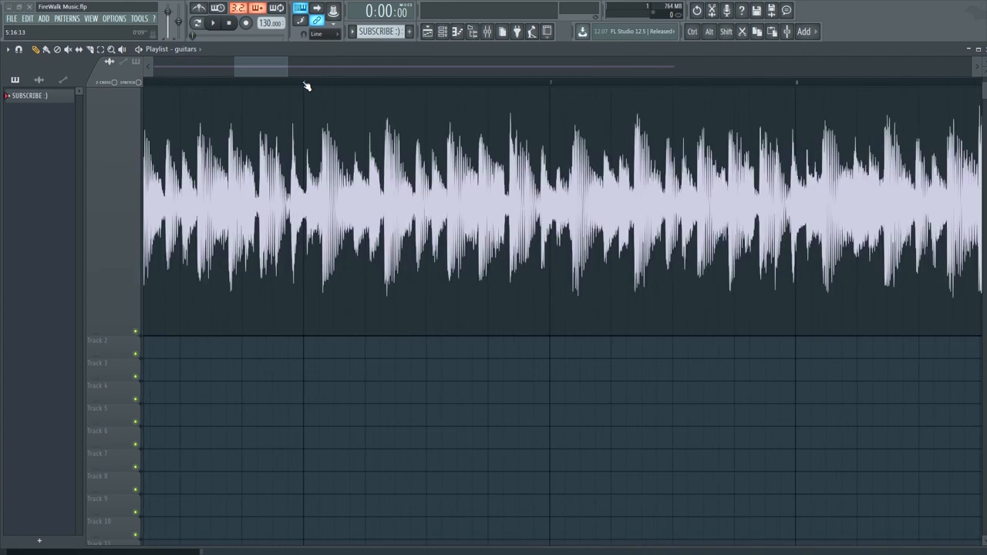
pyautogui.moveTo(281, 68); pyautogui.dragTo(231, 75)
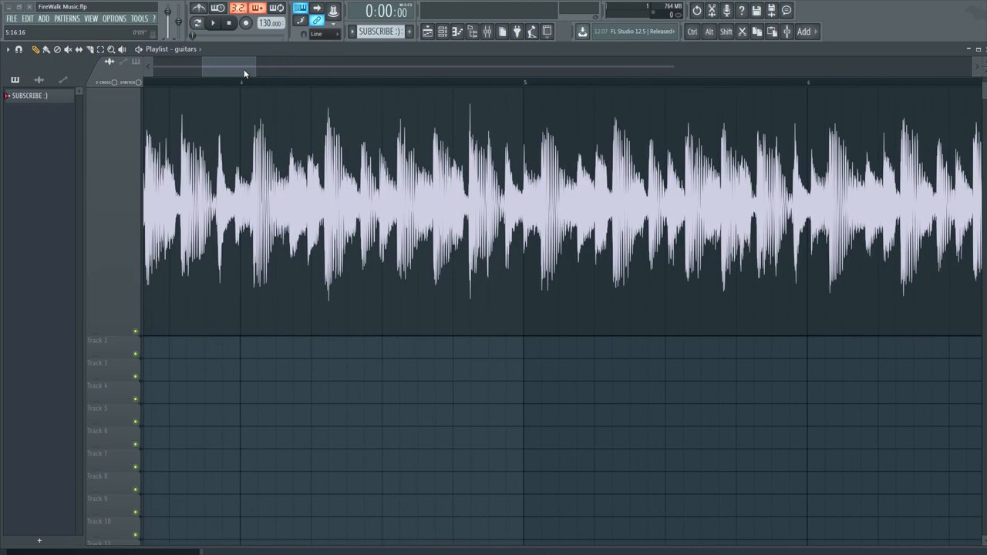
pyautogui.scroll(2, 249, 89)
pyautogui.scroll(2, 248, 89)
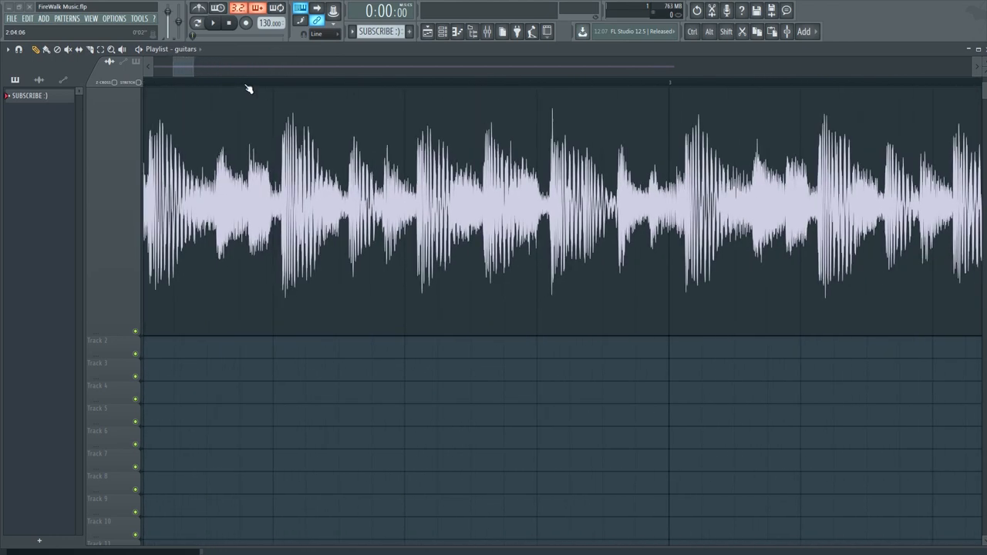
pyautogui.scroll(2, 248, 90)
pyautogui.scroll(1, 248, 90)
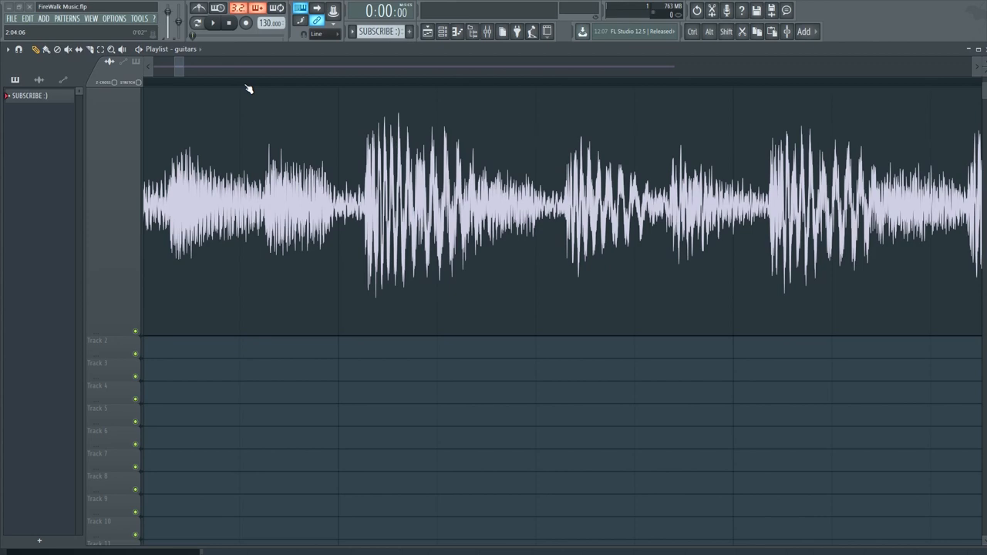
pyautogui.scroll(-2, 248, 89)
pyautogui.scroll(-2, 248, 89)
pyautogui.scroll(-2, 249, 84)
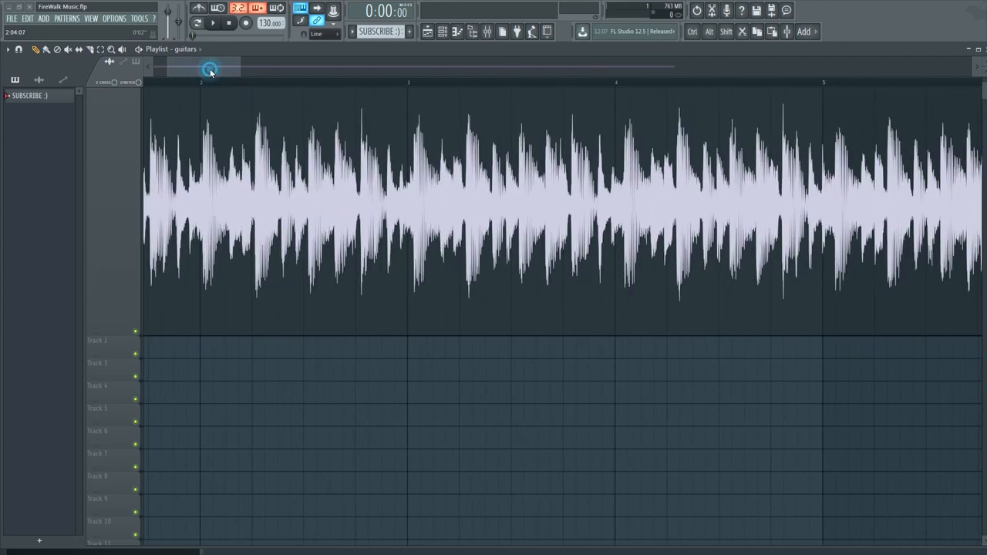
pyautogui.moveTo(210, 71)
pyautogui.mouseDown()
pyautogui.moveTo(371, 112)
pyautogui.moveTo(447, 111)
pyautogui.moveTo(562, 132)
pyautogui.moveTo(583, 125)
pyautogui.mouseUp()
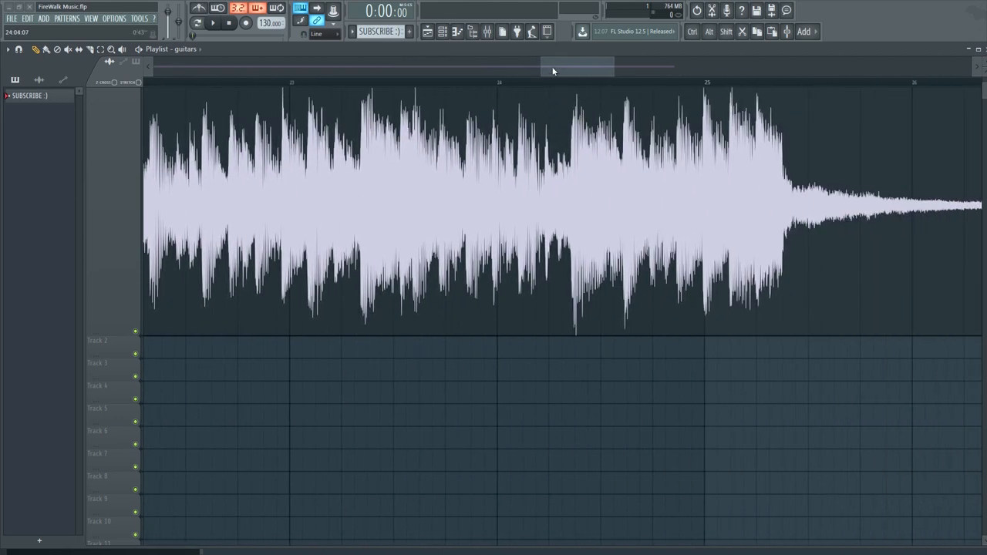
pyautogui.moveTo(560, 83)
pyautogui.mouseDown()
pyautogui.moveTo(555, 72)
pyautogui.moveTo(157, 92)
pyautogui.moveTo(213, 90)
pyautogui.moveTo(276, 66)
pyautogui.moveTo(179, 86)
pyautogui.mouseUp()
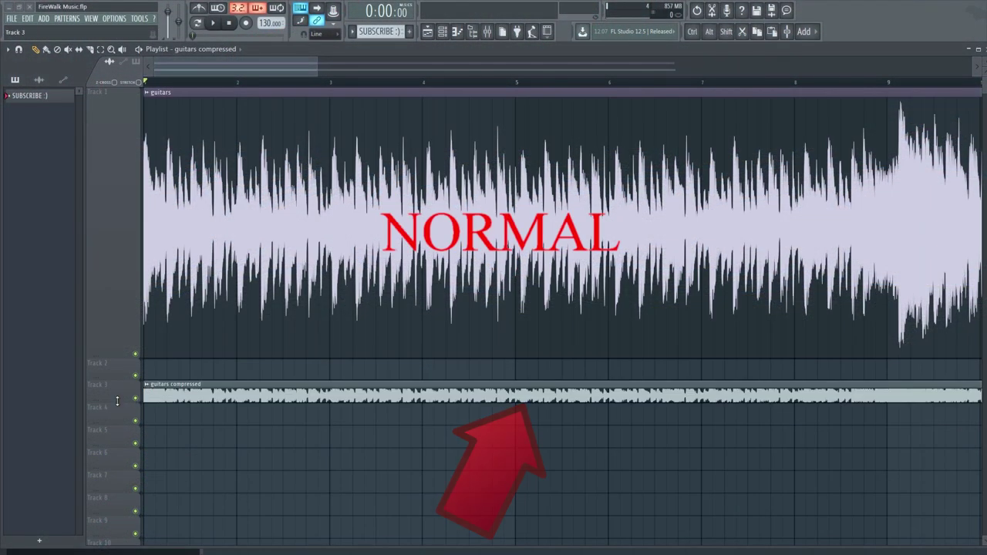
pyautogui.moveTo(117, 400); pyautogui.dragTo(118, 549)
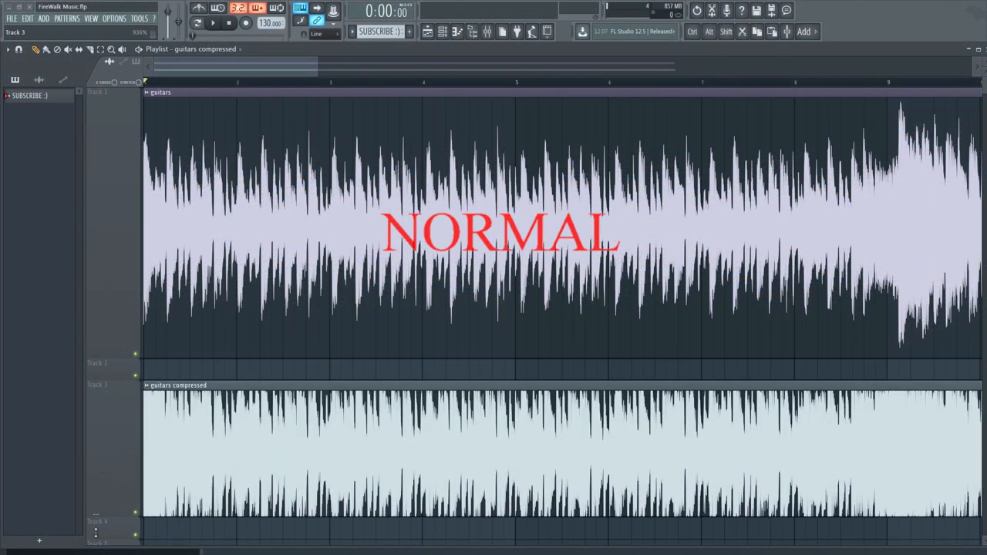
pyautogui.scroll(-3, 275, 405)
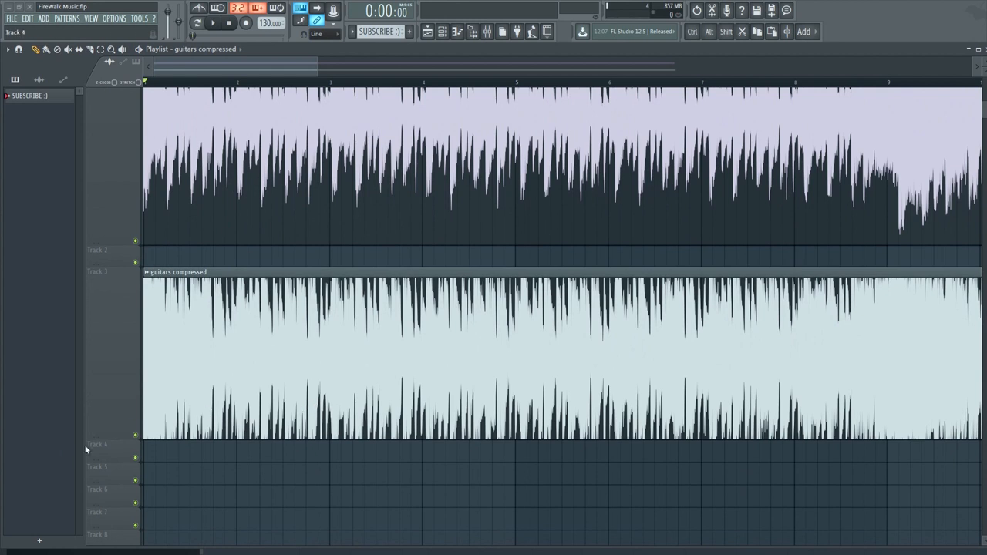
pyautogui.moveTo(113, 464); pyautogui.dragTo(110, 551)
pyautogui.scroll(-1, 447, 445)
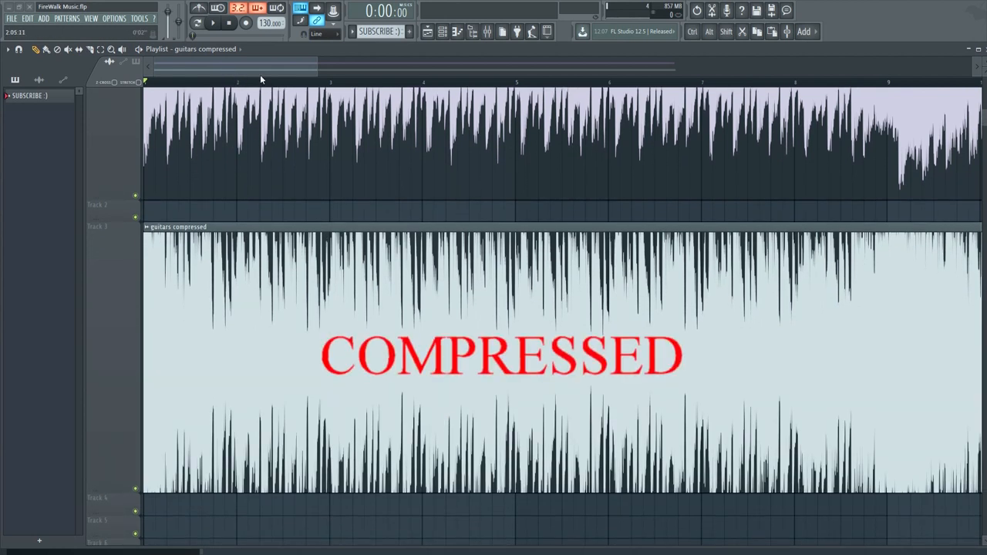
pyautogui.moveTo(260, 74)
pyautogui.mouseDown()
pyautogui.moveTo(453, 85)
pyautogui.moveTo(347, 104)
pyautogui.moveTo(273, 91)
pyautogui.mouseUp()
pyautogui.scroll(-3, 257, 86)
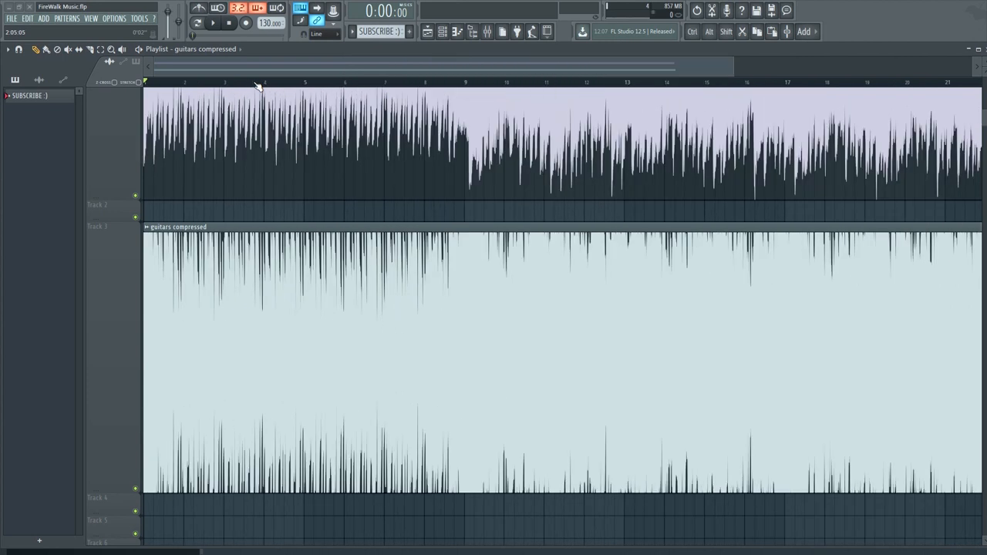
pyautogui.scroll(-3, 257, 86)
pyautogui.scroll(2, 257, 85)
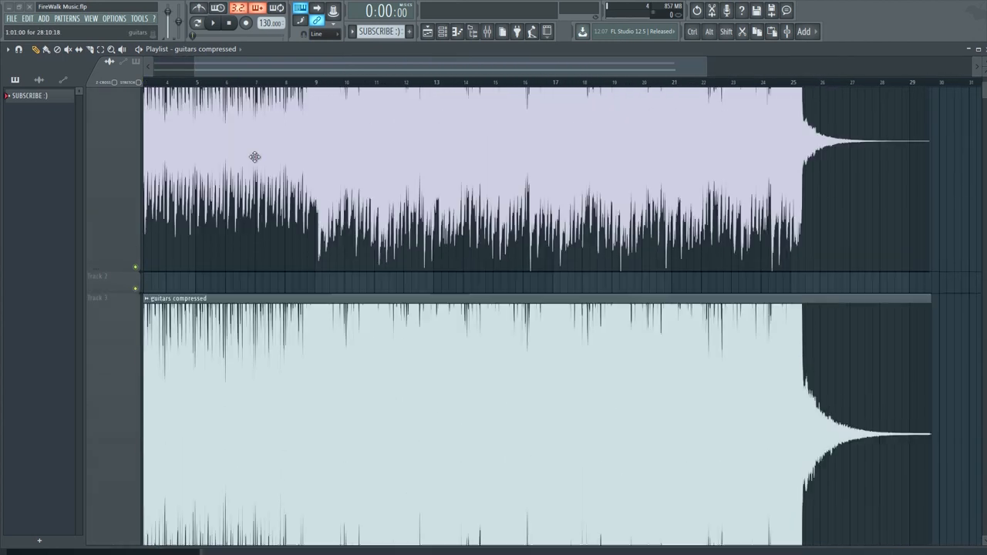
pyautogui.scroll(3, 254, 154)
pyautogui.scroll(-2, 99, 326)
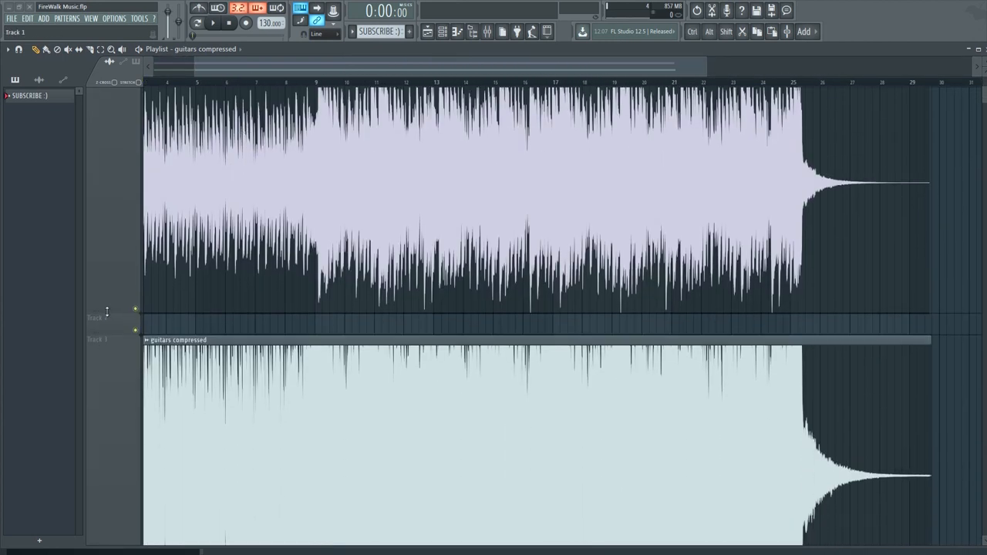
pyautogui.scroll(-2, 107, 312)
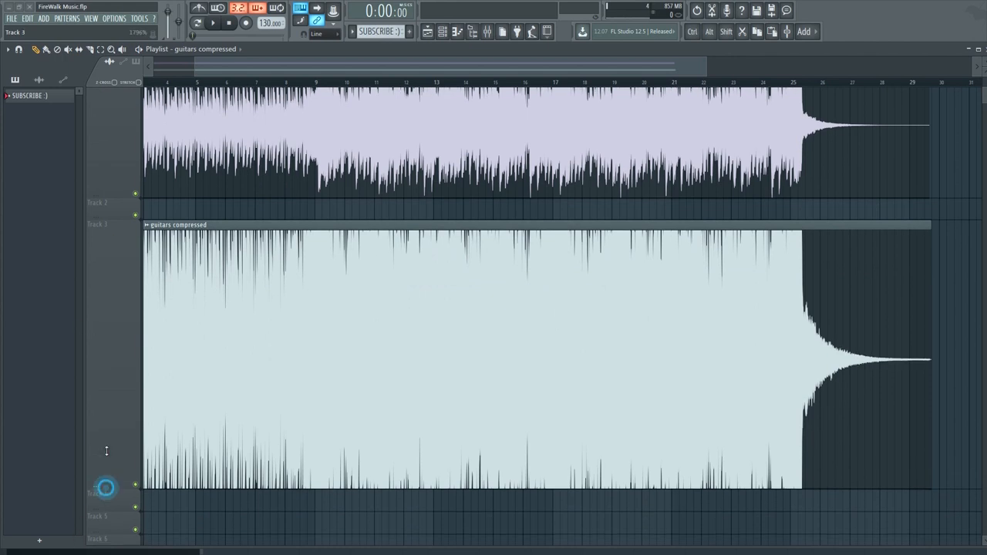
pyautogui.scroll(-3, 107, 451)
pyautogui.scroll(-2, 110, 342)
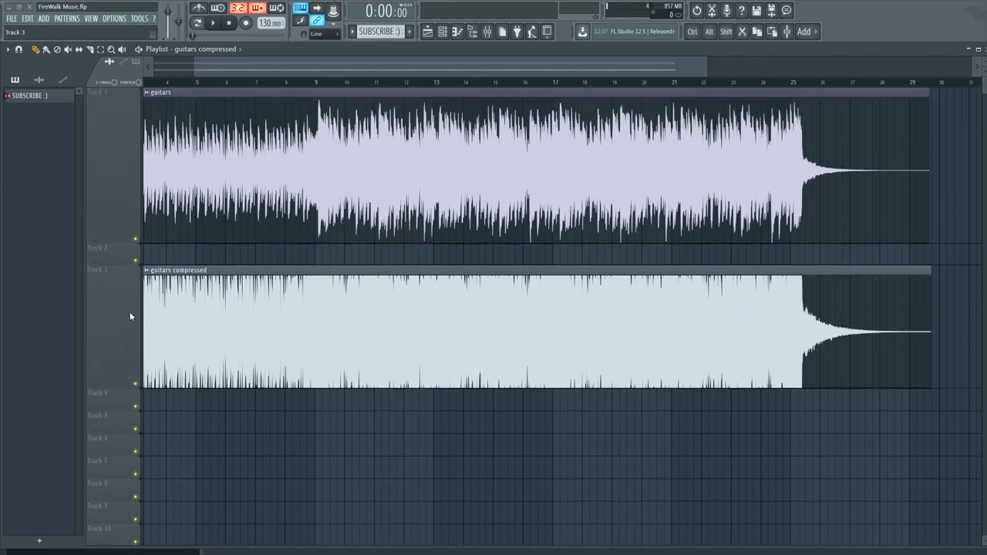